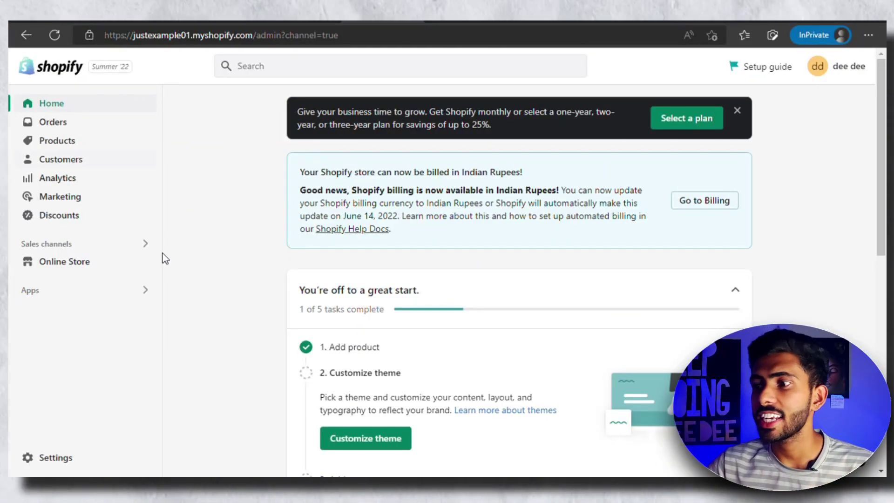
Step: Go from Apps to app and sales channel settings and open the Shopify App Store
{"action": "left_click", "coordinate": [80, 294]}
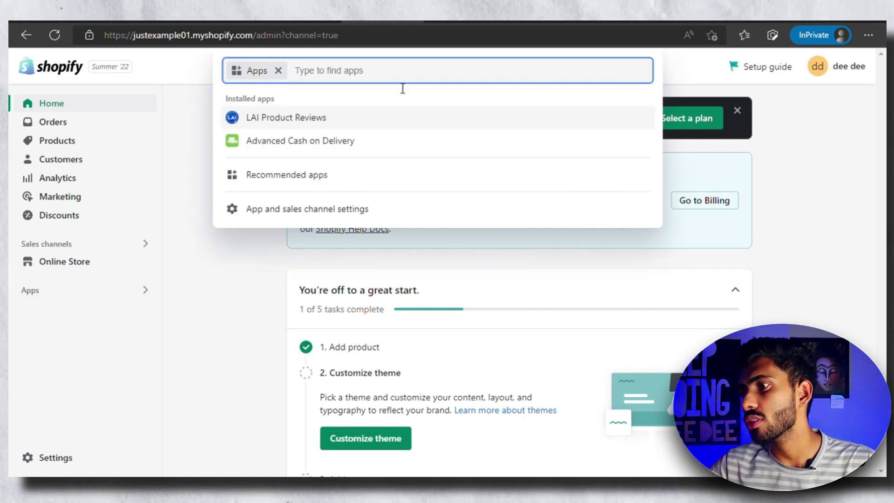
{"action": "left_click", "coordinate": [308, 209]}
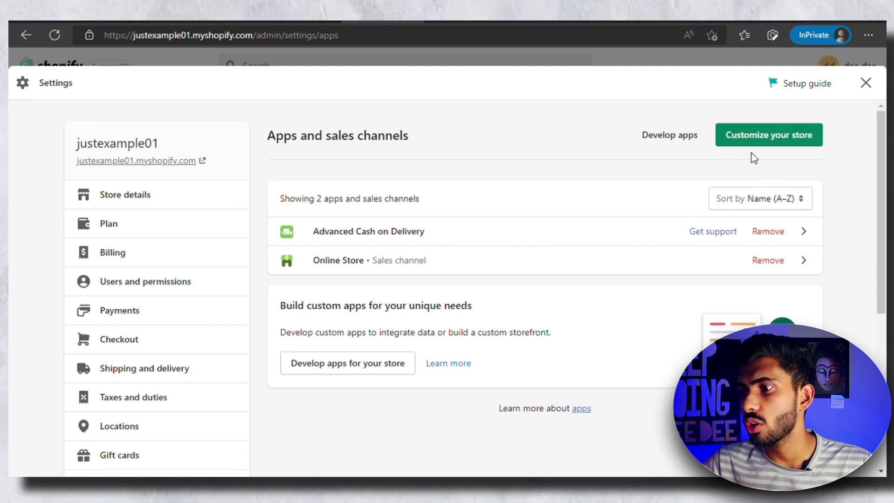
{"action": "left_click", "coordinate": [769, 135]}
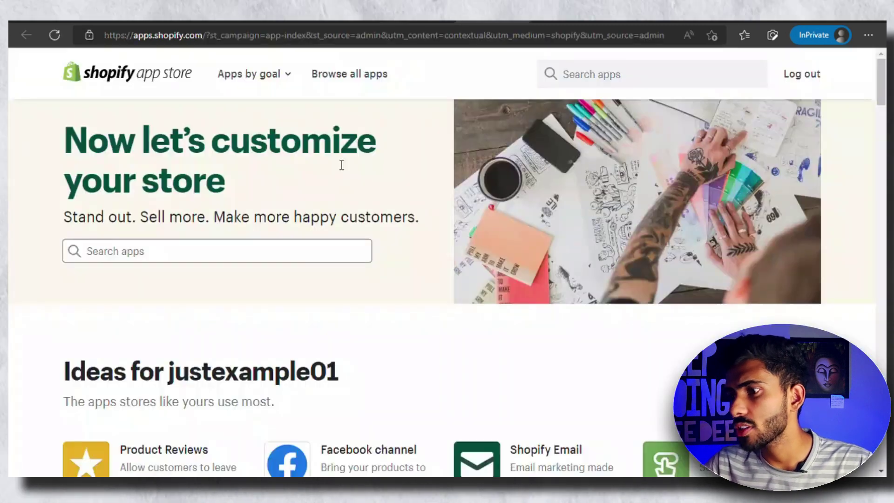
Step: Search the App Store for 'ali reviews' and open the LAI Ali Reviews Product Review listing
{"action": "left_click", "coordinate": [159, 252]}
{"action": "type", "text": "ali"}
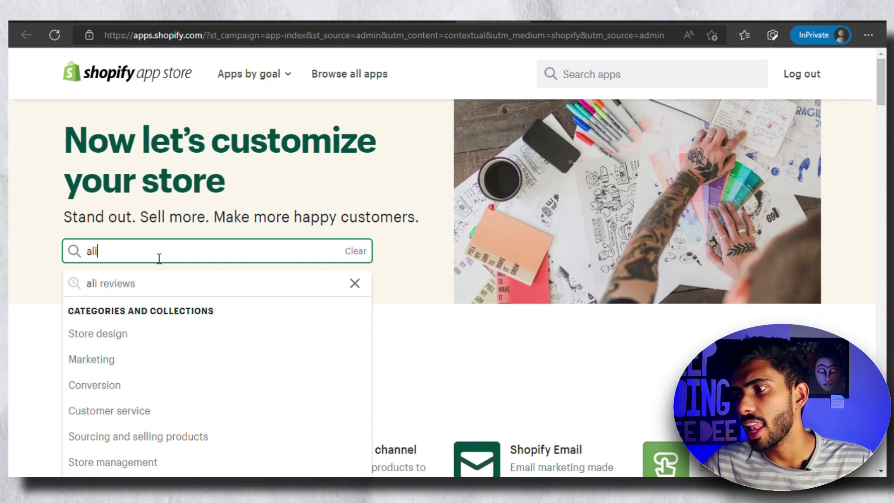
{"action": "type", "text": " revi"}
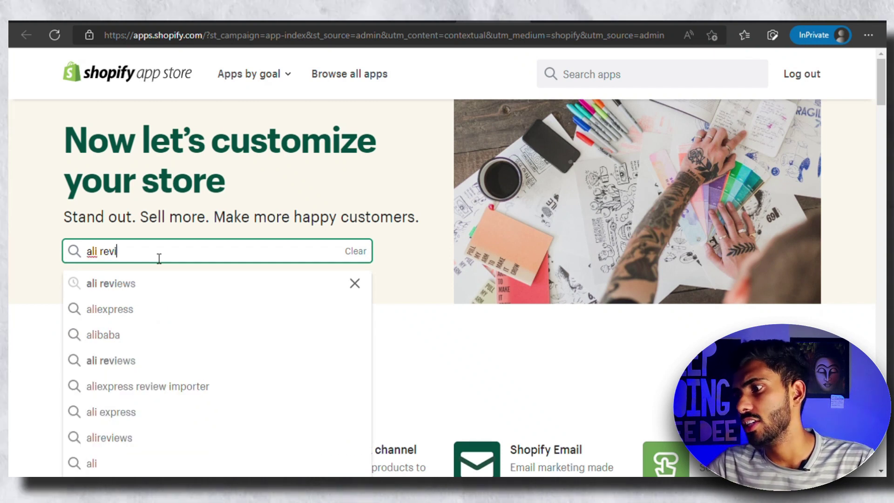
{"action": "left_click", "coordinate": [161, 285]}
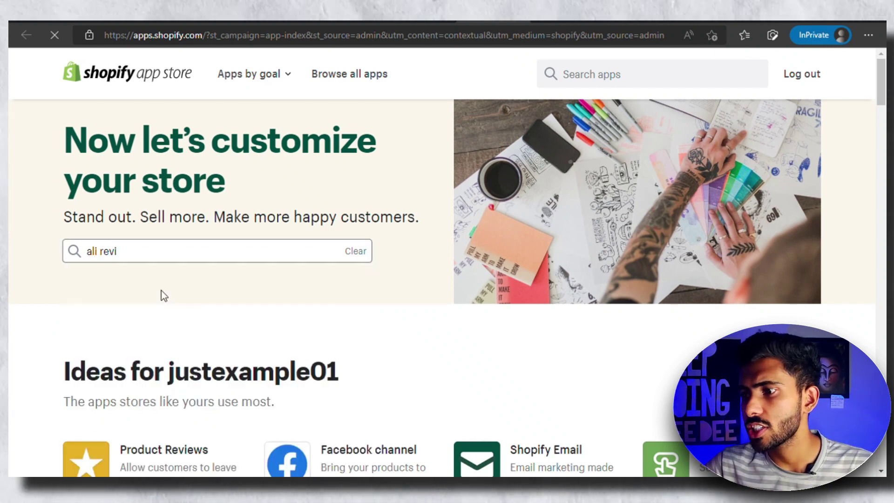
{"action": "scroll", "coordinate": [279, 307], "scroll_direction": "down", "scroll_amount": 4}
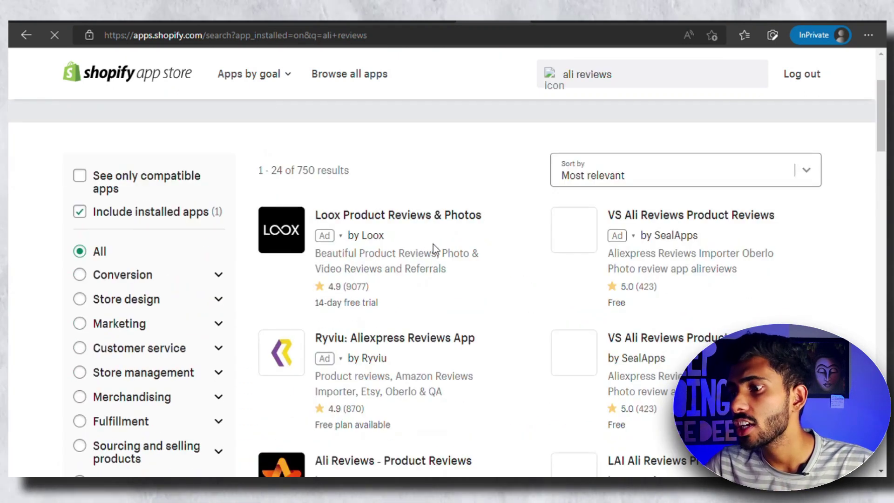
{"action": "scroll", "coordinate": [433, 238], "scroll_direction": "down", "scroll_amount": 3}
{"action": "scroll", "coordinate": [475, 174], "scroll_direction": "down", "scroll_amount": 2}
{"action": "scroll", "coordinate": [502, 130], "scroll_direction": "down", "scroll_amount": 1}
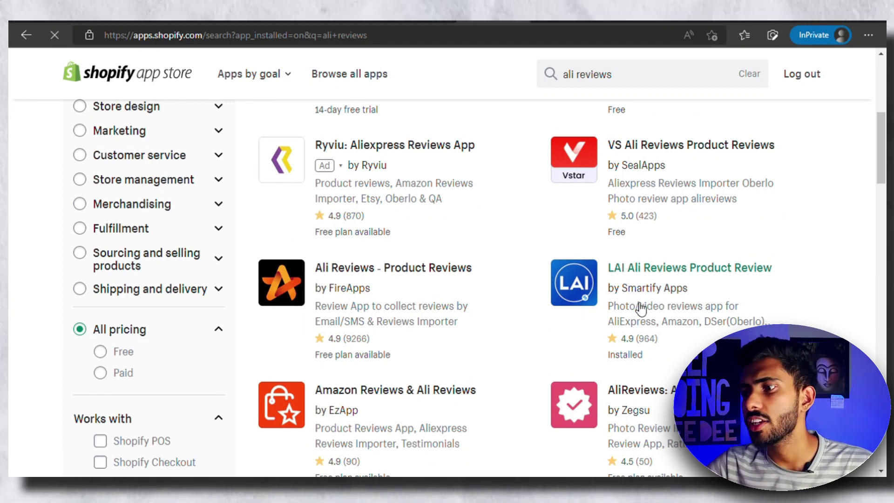
{"action": "left_click", "coordinate": [628, 294]}
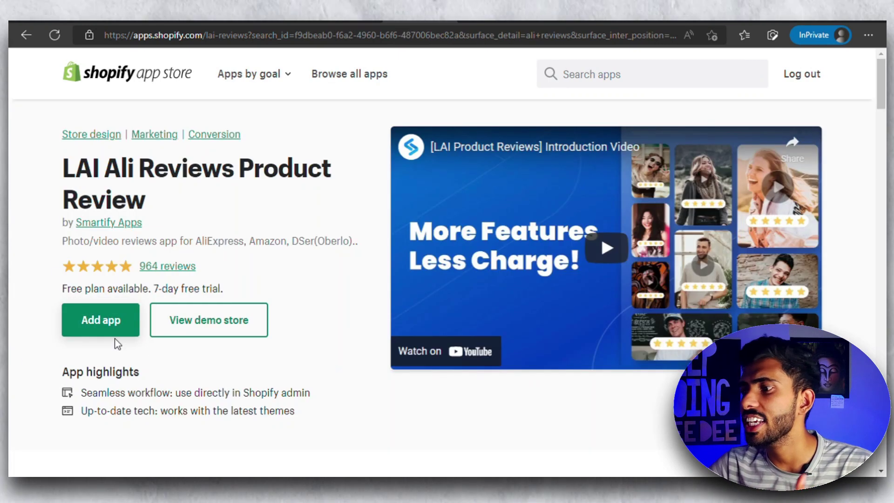
Step: Add the LAI Ali Reviews app to the store and skip onboarding to its Dashboard
{"action": "left_click", "coordinate": [96, 323]}
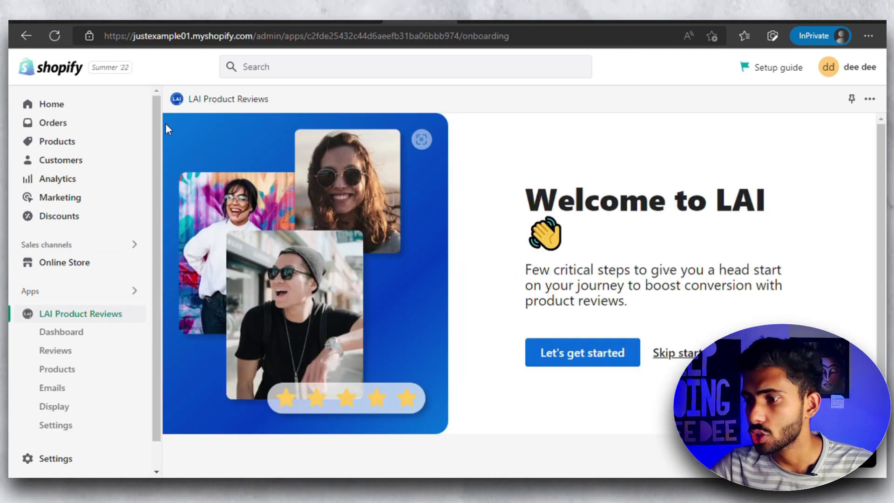
{"action": "left_click", "coordinate": [262, 102]}
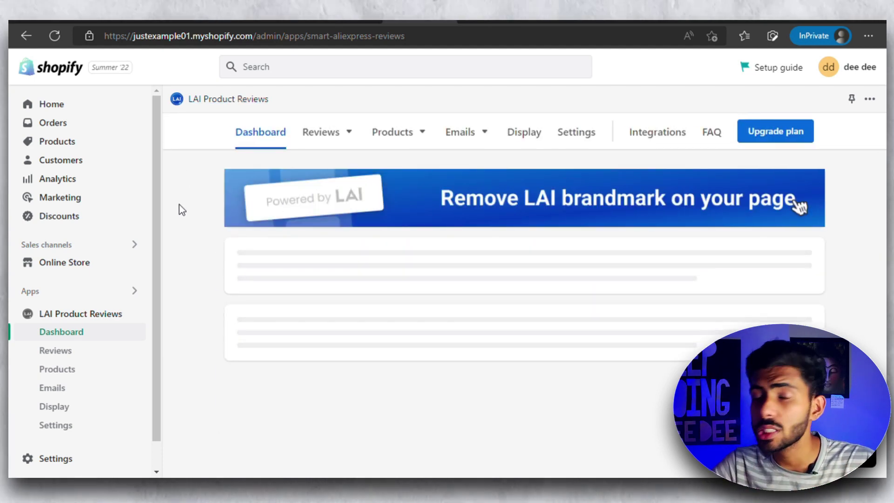
{"action": "scroll", "coordinate": [169, 208], "scroll_direction": "down", "scroll_amount": 2}
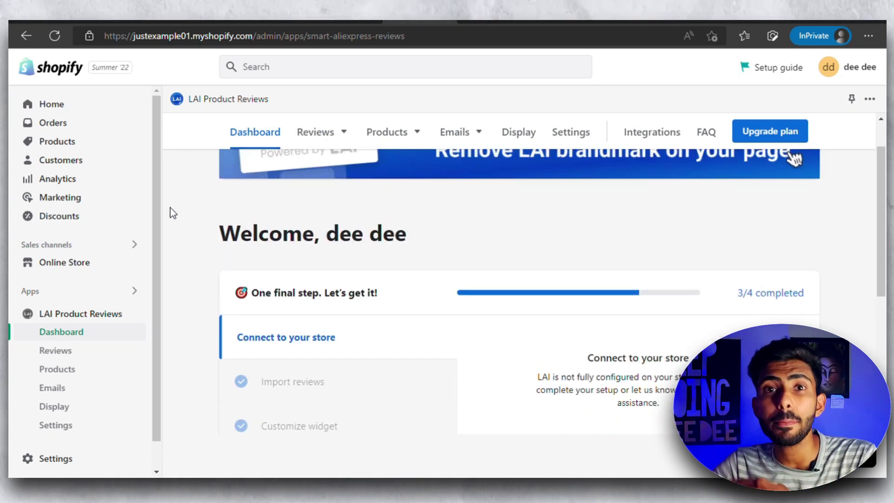
{"action": "scroll", "coordinate": [170, 208], "scroll_direction": "up", "scroll_amount": 2}
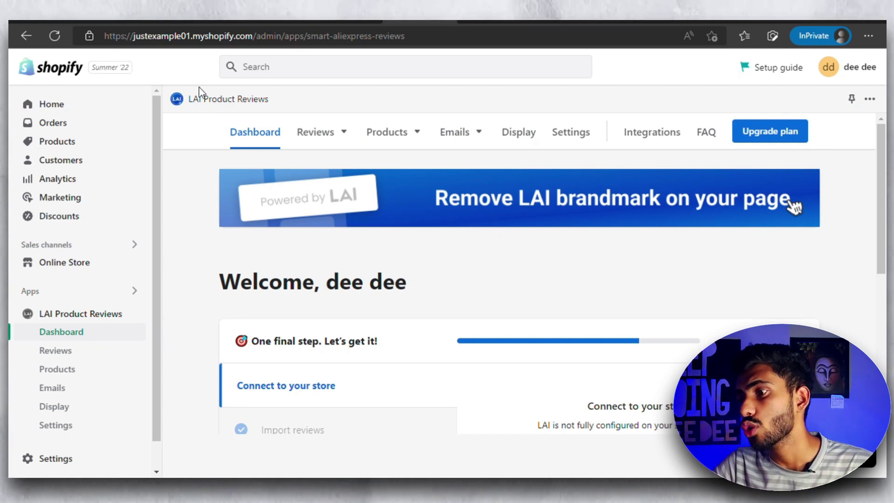
Step: Open the Reviews menu and go to the Import reviews page
{"action": "left_click", "coordinate": [317, 134]}
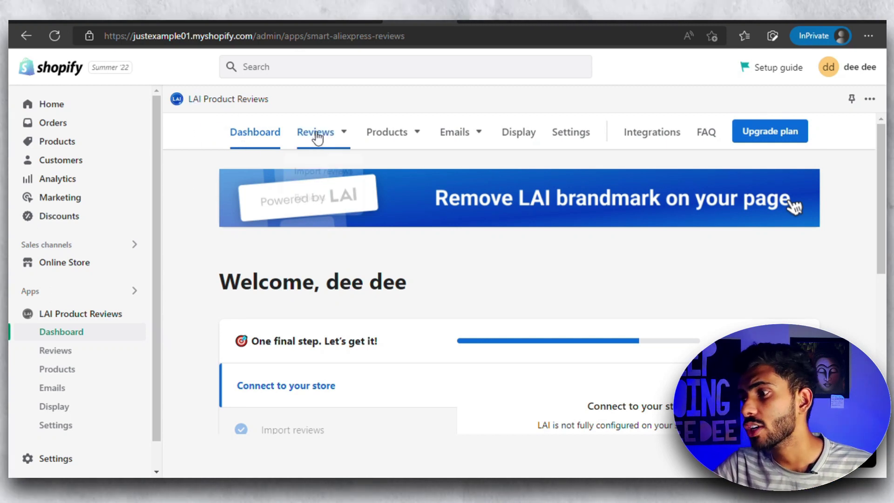
{"action": "left_click", "coordinate": [323, 171]}
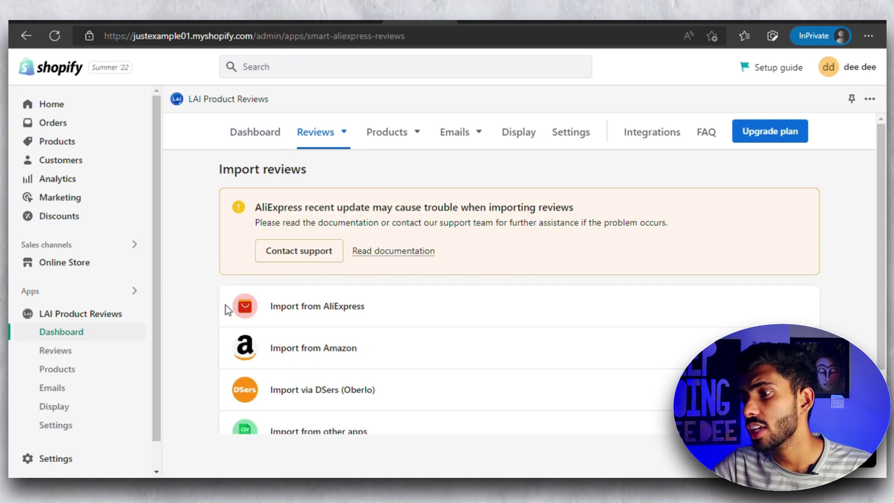
{"action": "scroll", "coordinate": [245, 308], "scroll_direction": "down", "scroll_amount": 2}
{"action": "scroll", "coordinate": [187, 277], "scroll_direction": "down", "scroll_amount": 1}
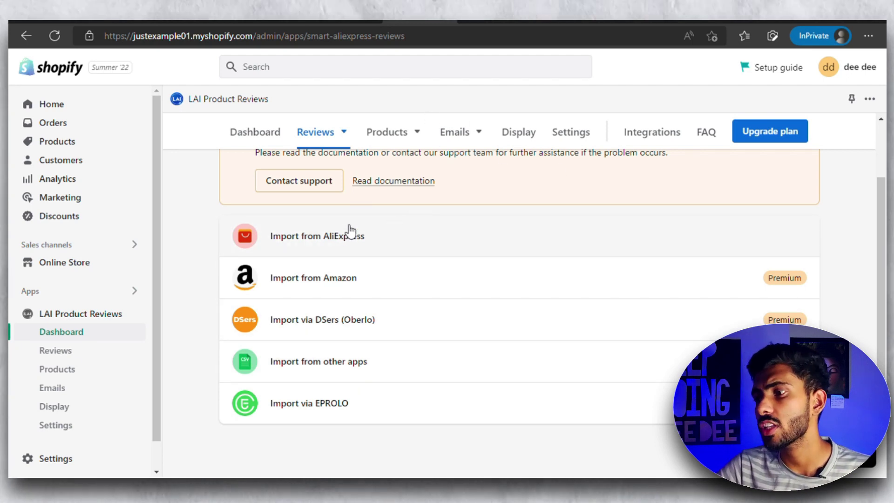
{"action": "scroll", "coordinate": [629, 266], "scroll_direction": "up", "scroll_amount": 2}
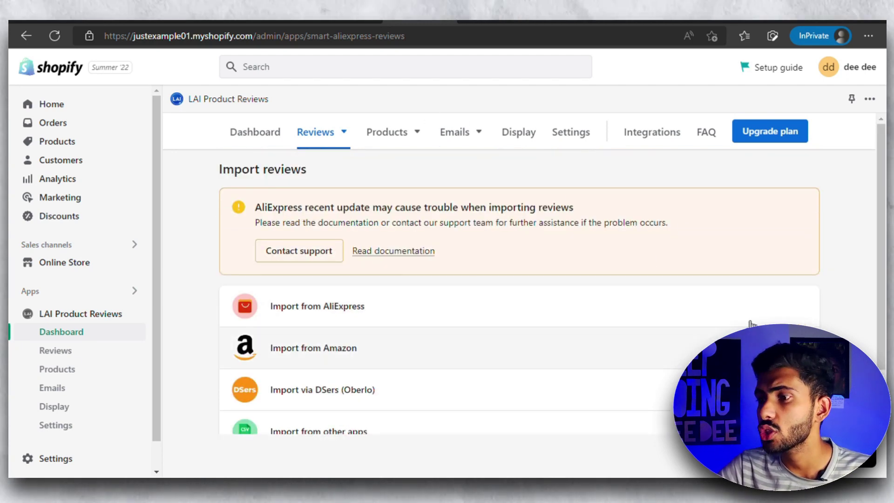
{"action": "scroll", "coordinate": [596, 296], "scroll_direction": "down", "scroll_amount": 2}
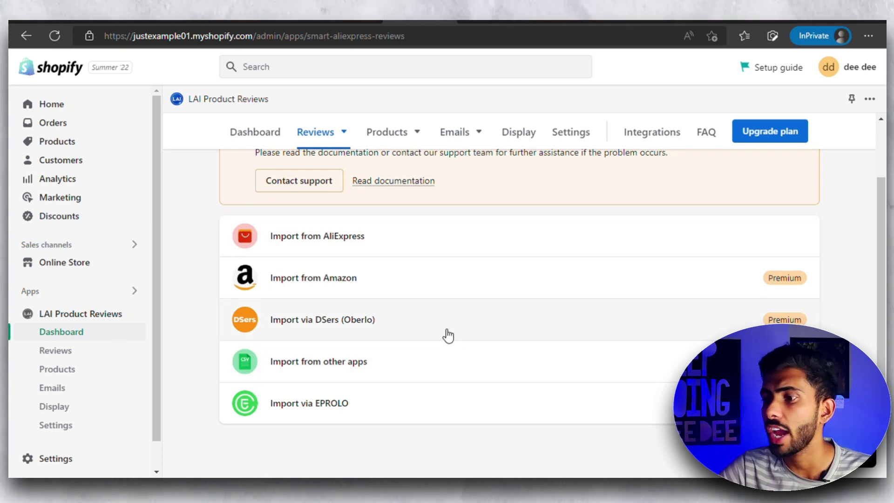
{"action": "scroll", "coordinate": [447, 334], "scroll_direction": "up", "scroll_amount": 2}
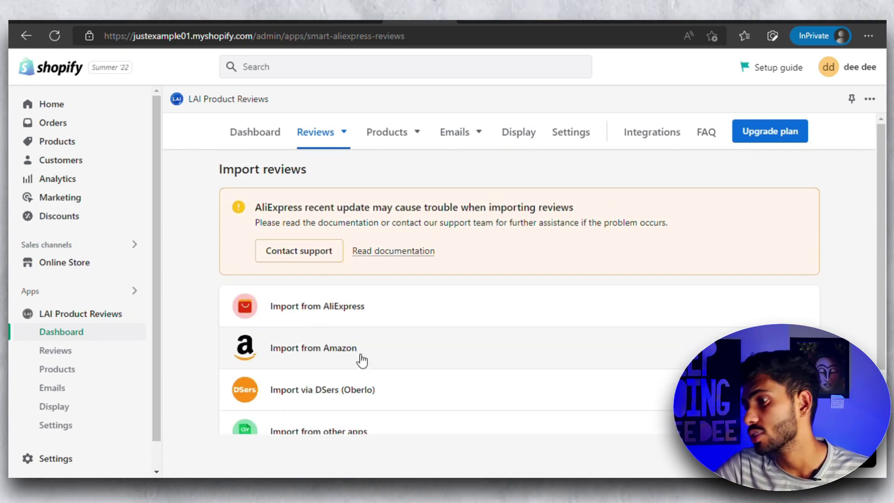
{"action": "scroll", "coordinate": [545, 196], "scroll_direction": "down", "scroll_amount": 2}
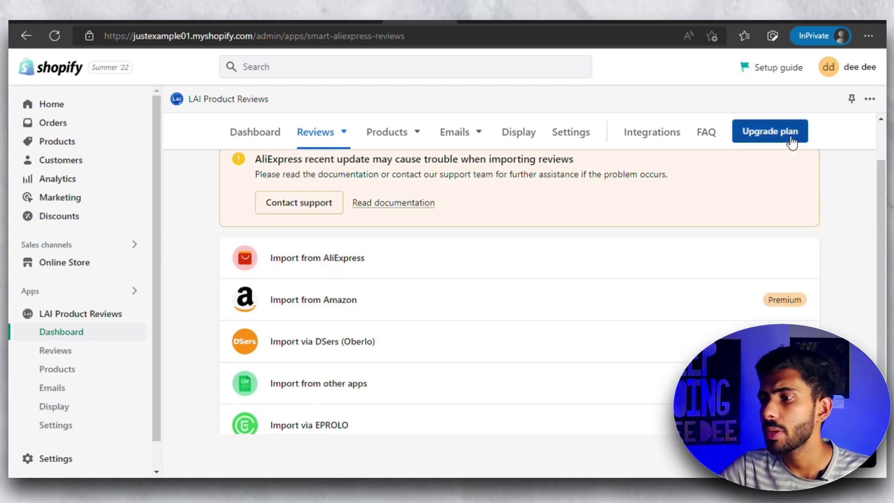
Step: Close the pricing plan offer and start an import from AliExpress
{"action": "left_click", "coordinate": [792, 140]}
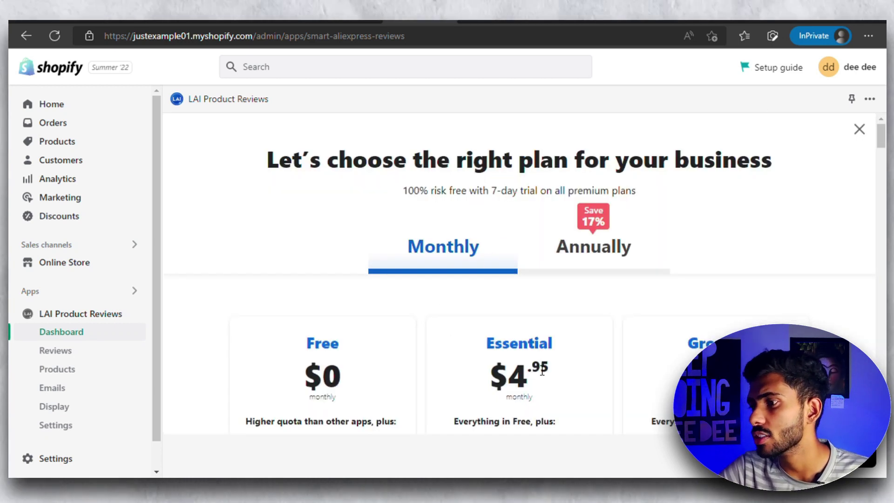
{"action": "scroll", "coordinate": [487, 293], "scroll_direction": "down", "scroll_amount": 2}
{"action": "scroll", "coordinate": [575, 325], "scroll_direction": "down", "scroll_amount": 1}
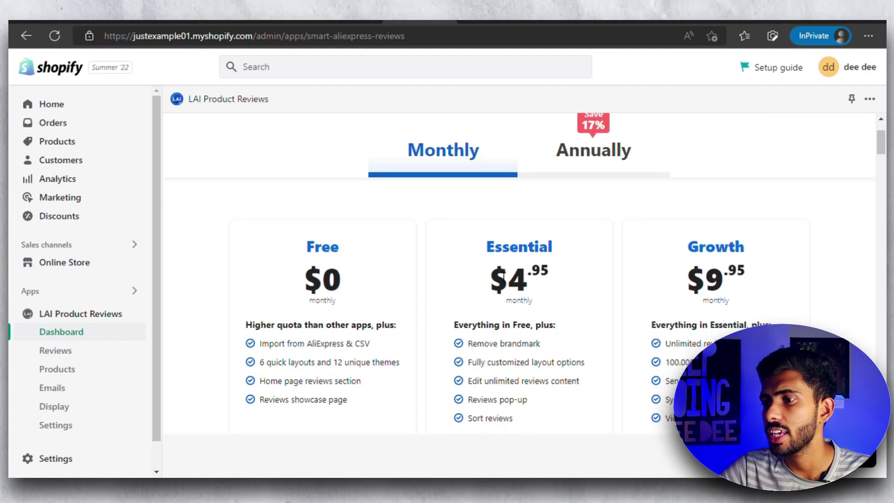
{"action": "scroll", "coordinate": [705, 187], "scroll_direction": "up", "scroll_amount": 2}
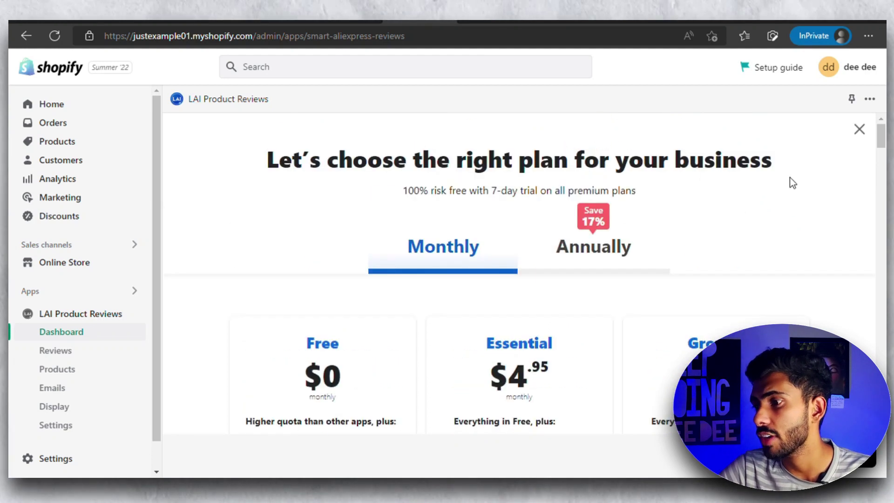
{"action": "left_click", "coordinate": [858, 129]}
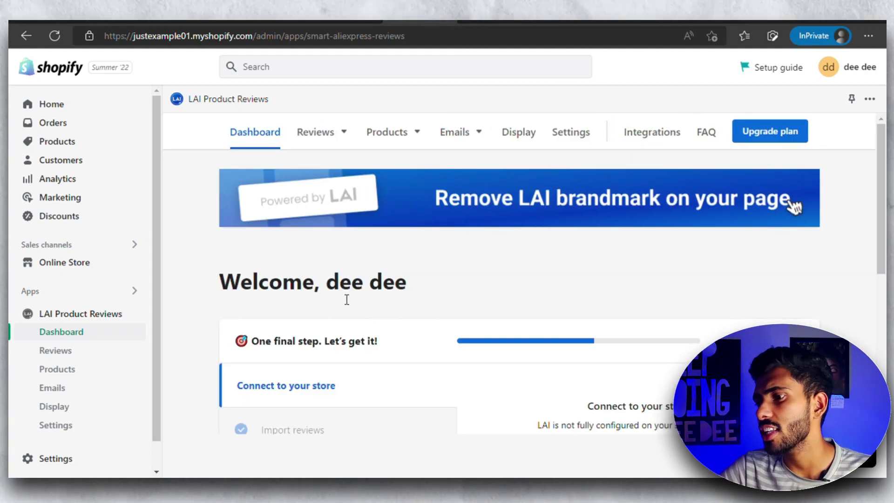
{"action": "scroll", "coordinate": [413, 288], "scroll_direction": "down", "scroll_amount": 2}
{"action": "scroll", "coordinate": [377, 196], "scroll_direction": "up", "scroll_amount": 1}
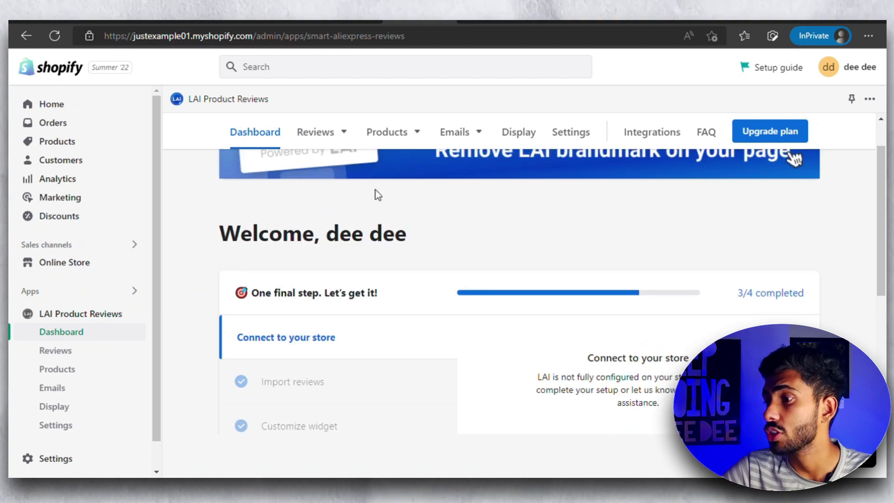
{"action": "left_click", "coordinate": [319, 131]}
{"action": "left_click", "coordinate": [323, 171]}
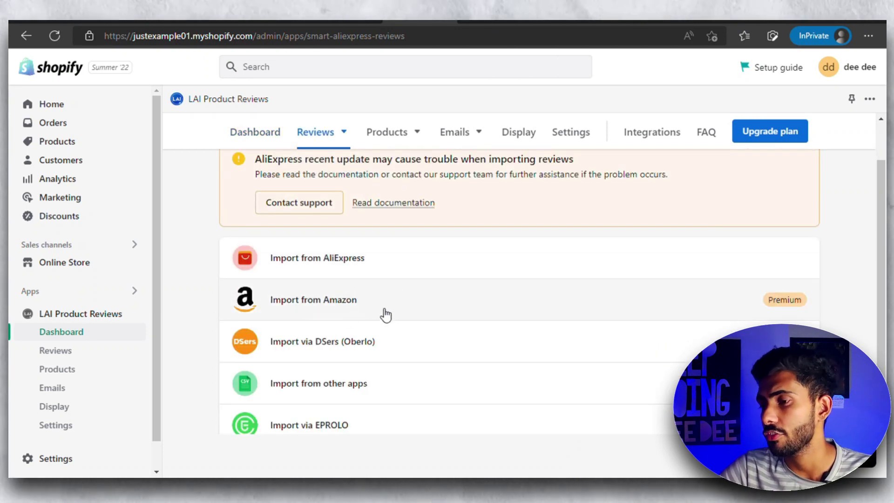
{"action": "left_click", "coordinate": [315, 260]}
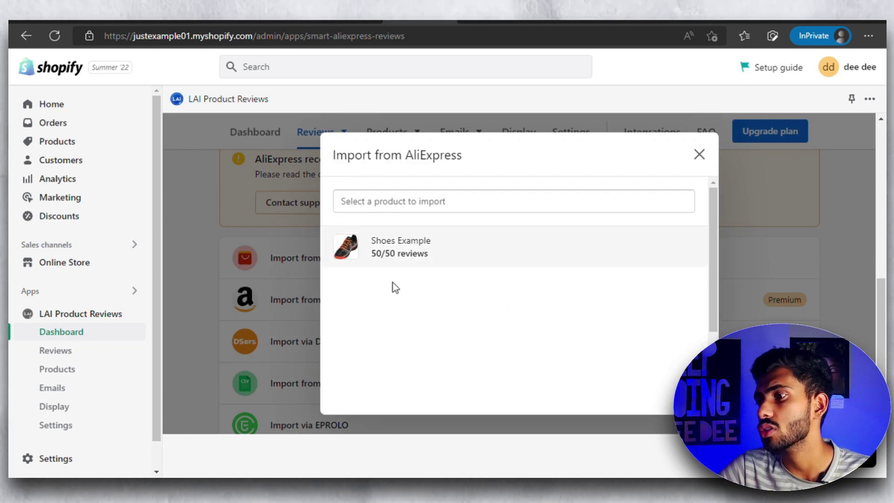
Step: Fetch 50 AliExpress reviews per import for Shoes Example using its product link
{"action": "left_click", "coordinate": [401, 249]}
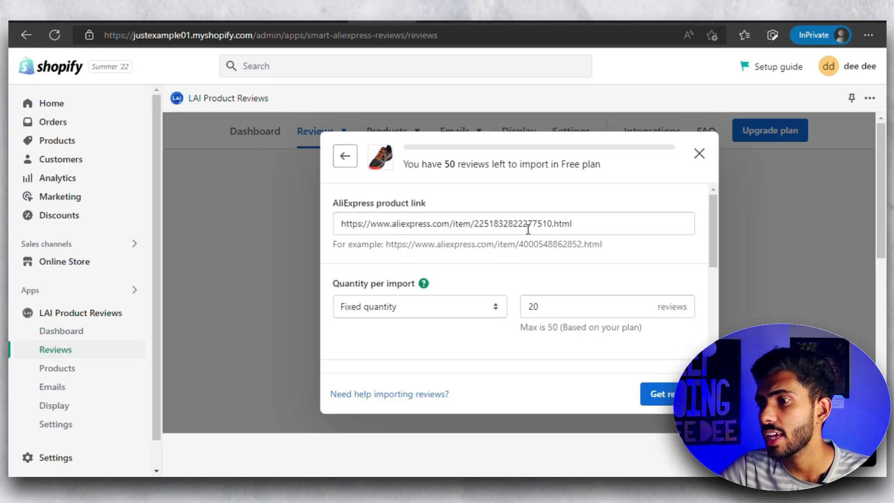
{"action": "left_click", "coordinate": [427, 304]}
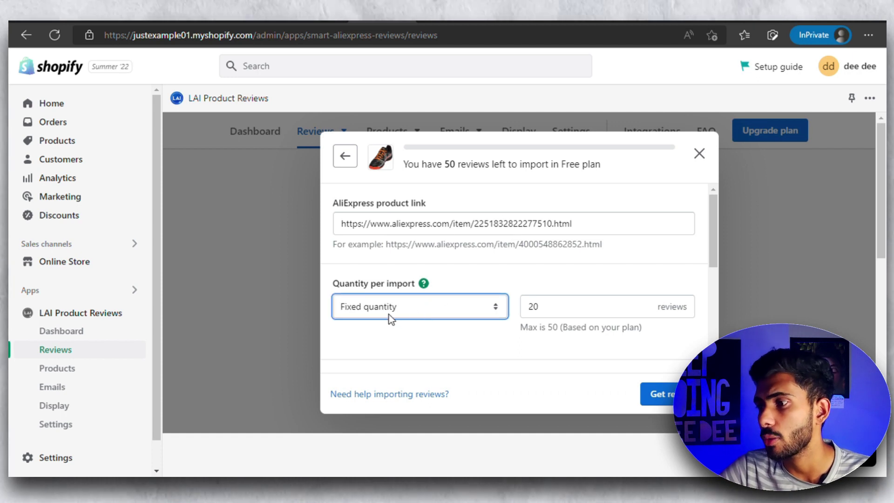
{"action": "left_click", "coordinate": [482, 365]}
{"action": "left_click", "coordinate": [539, 315]}
{"action": "type", "text": "50"}
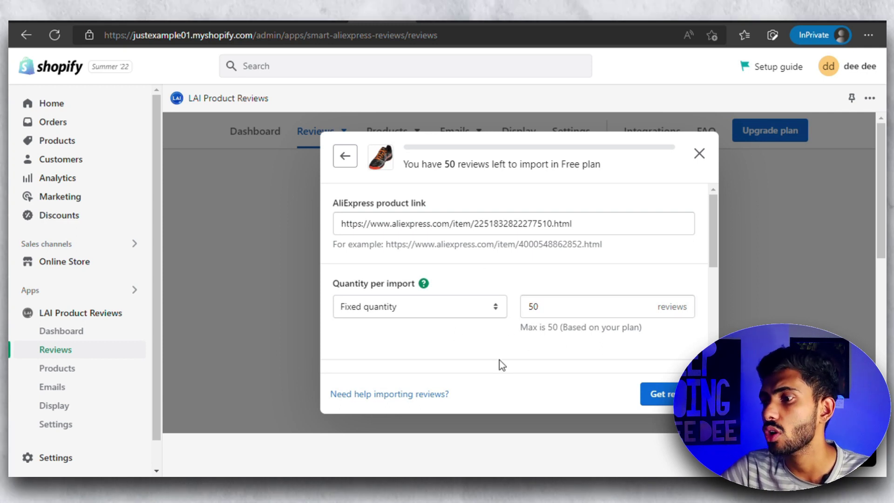
{"action": "scroll", "coordinate": [474, 351], "scroll_direction": "down", "scroll_amount": 2}
{"action": "scroll", "coordinate": [524, 289], "scroll_direction": "down", "scroll_amount": 1}
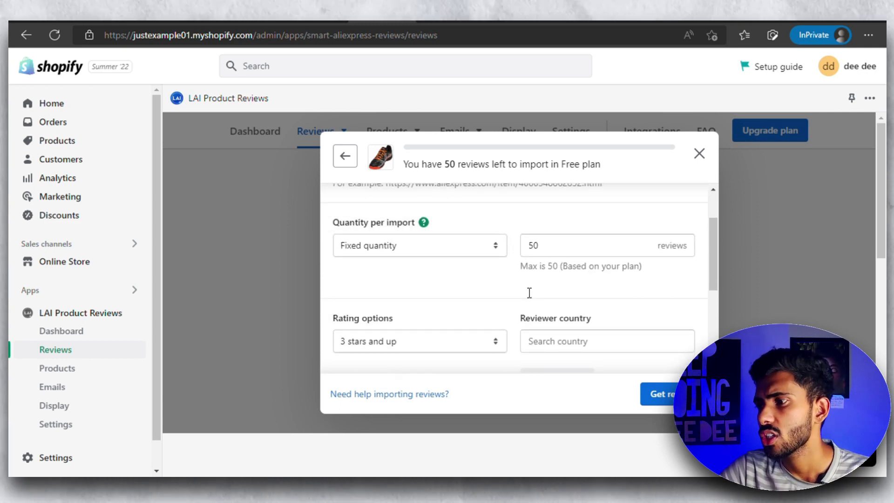
{"action": "scroll", "coordinate": [525, 290], "scroll_direction": "up", "scroll_amount": 3}
{"action": "left_click", "coordinate": [670, 400]}
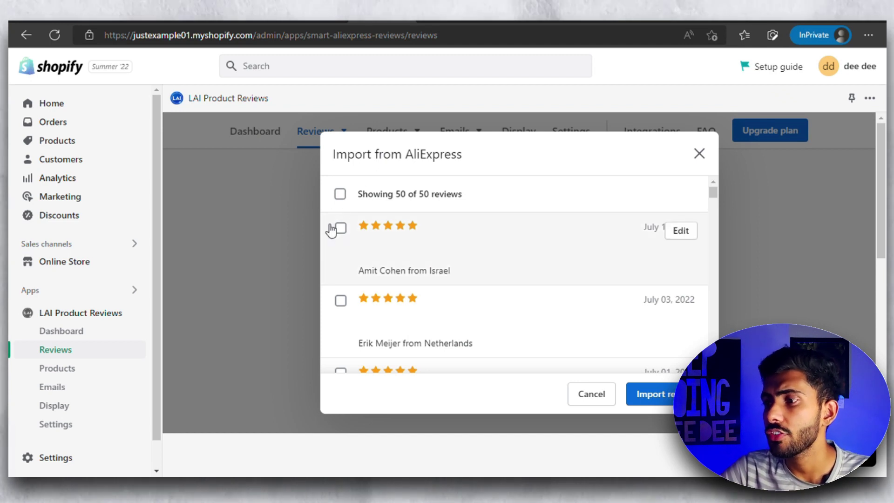
Step: Select all 50 fetched reviews, inspect the first, import them, and close the confirmation
{"action": "left_click", "coordinate": [341, 194]}
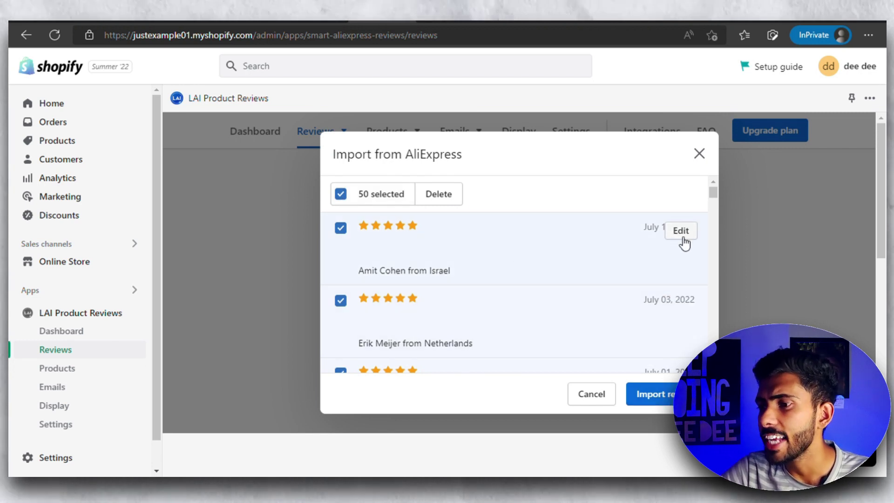
{"action": "left_click", "coordinate": [681, 232]}
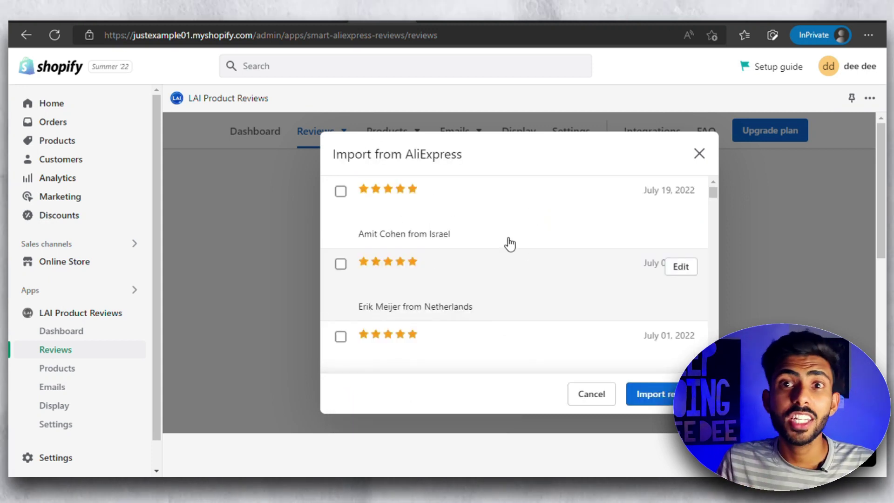
{"action": "scroll", "coordinate": [511, 244], "scroll_direction": "up", "scroll_amount": 1}
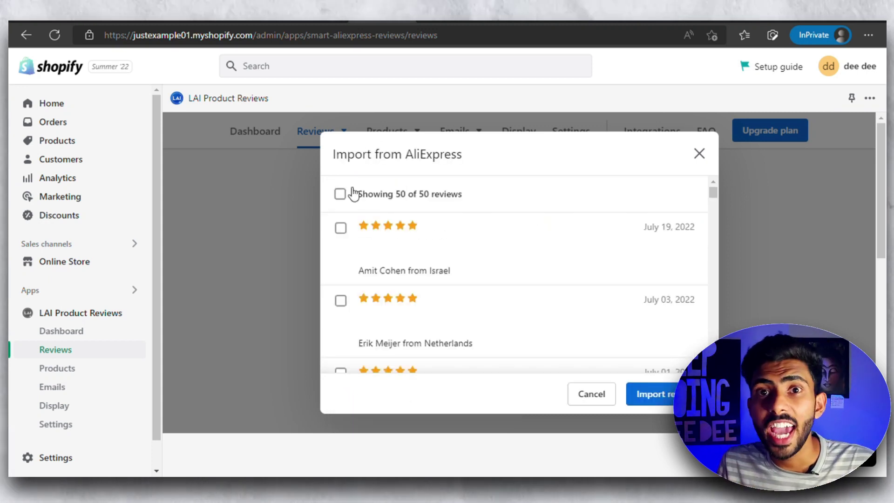
{"action": "left_click", "coordinate": [657, 393]}
{"action": "left_click", "coordinate": [664, 384]}
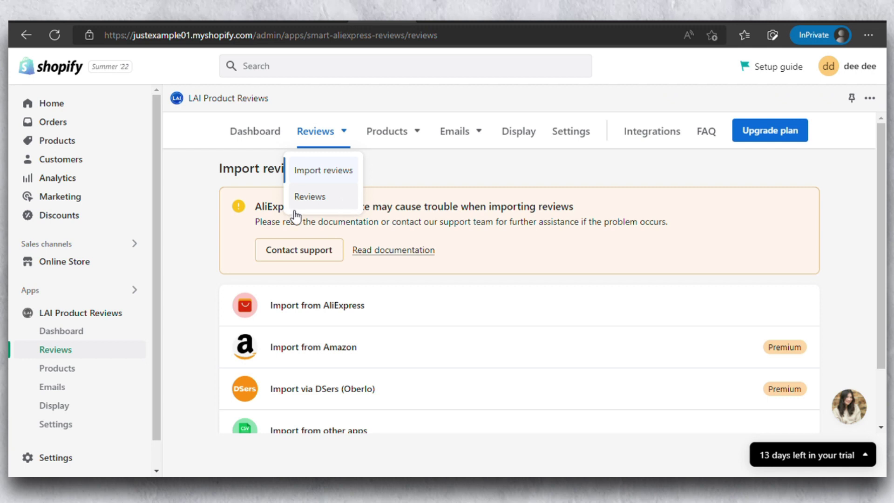
Step: Open Manage reviews to see the 50 approved Shoes Example reviews
{"action": "left_click", "coordinate": [302, 198]}
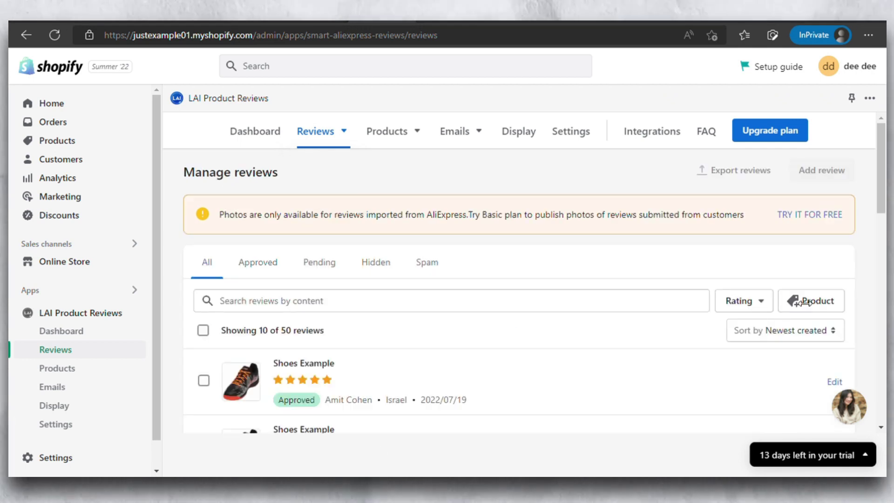
{"action": "scroll", "coordinate": [366, 232], "scroll_direction": "down", "scroll_amount": 5}
{"action": "scroll", "coordinate": [265, 259], "scroll_direction": "up", "scroll_amount": 1}
{"action": "scroll", "coordinate": [273, 365], "scroll_direction": "up", "scroll_amount": 1}
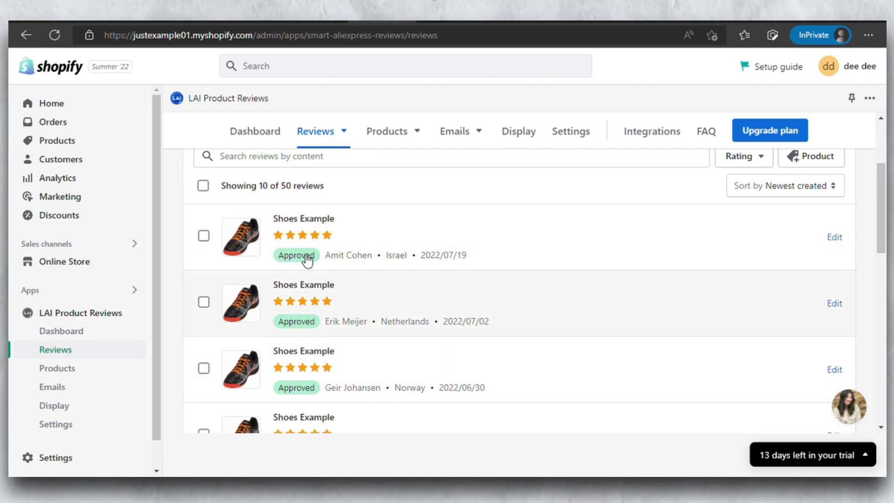
{"action": "scroll", "coordinate": [308, 280], "scroll_direction": "down", "scroll_amount": 2}
{"action": "scroll", "coordinate": [329, 322], "scroll_direction": "down", "scroll_amount": 2}
{"action": "scroll", "coordinate": [330, 327], "scroll_direction": "down", "scroll_amount": 3}
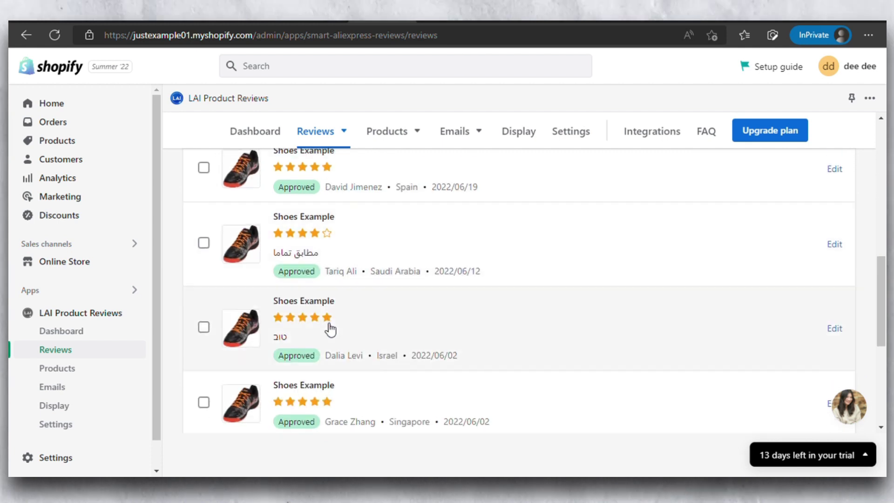
{"action": "scroll", "coordinate": [330, 327], "scroll_direction": "up", "scroll_amount": 5}
{"action": "scroll", "coordinate": [337, 341], "scroll_direction": "down", "scroll_amount": 4}
{"action": "scroll", "coordinate": [347, 338], "scroll_direction": "up", "scroll_amount": 6}
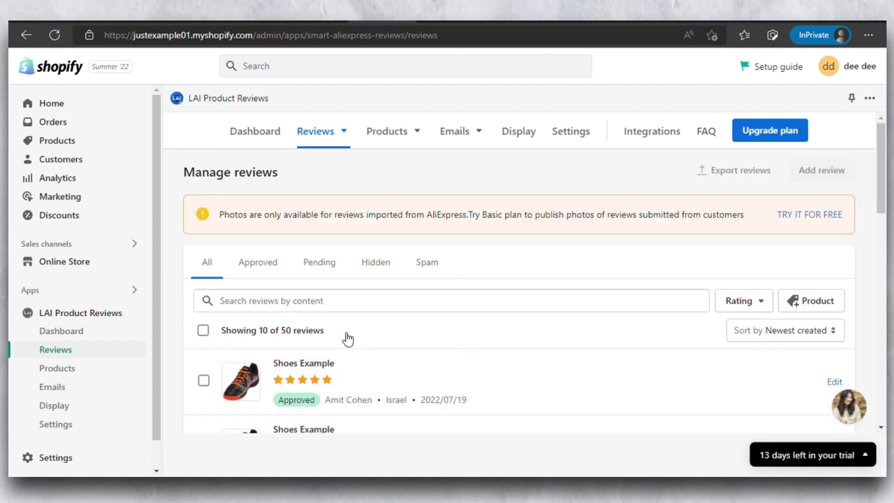